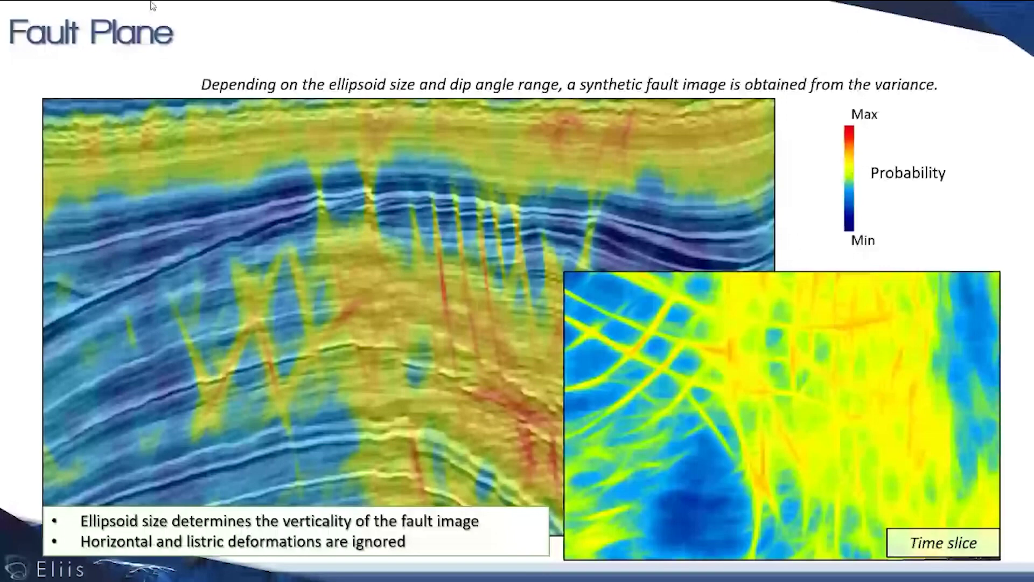
# - Advance through the Fault Plane Thinning and Fault Extraction slides, showing the fault-patch inset, to Directional Filtering
pyautogui.press('Right')
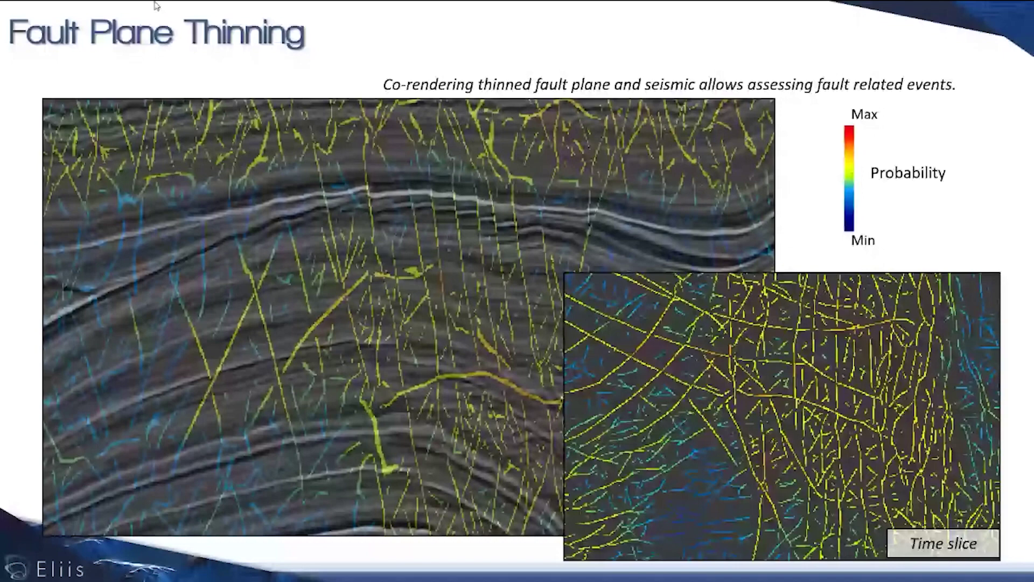
pyautogui.press('Right')
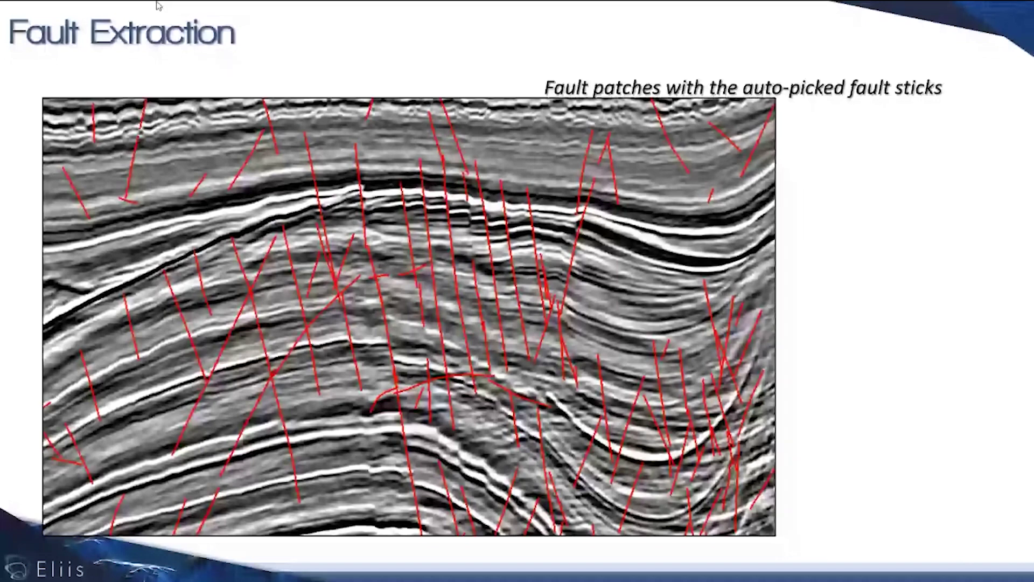
pyautogui.press('Right')
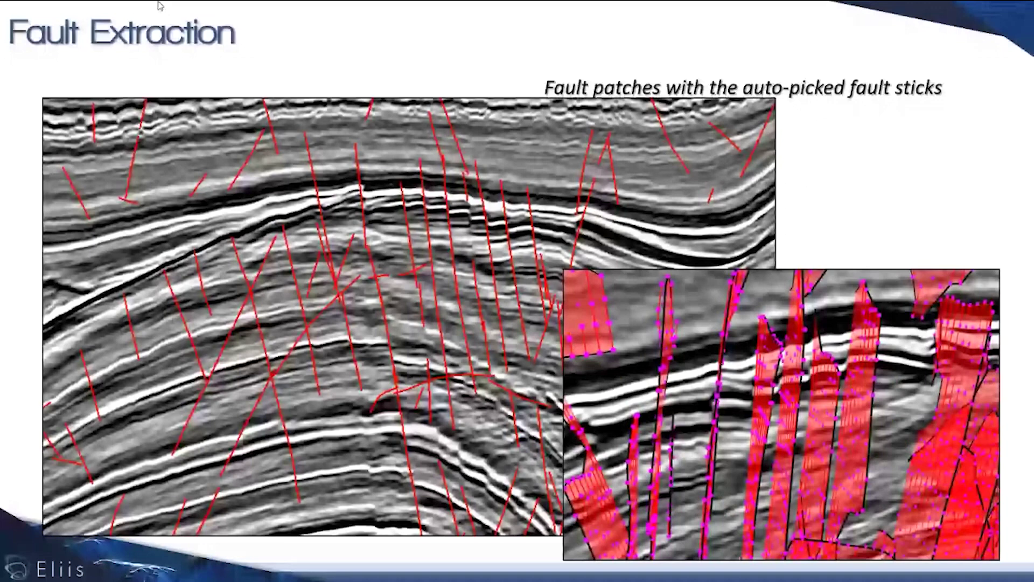
pyautogui.press('Right')
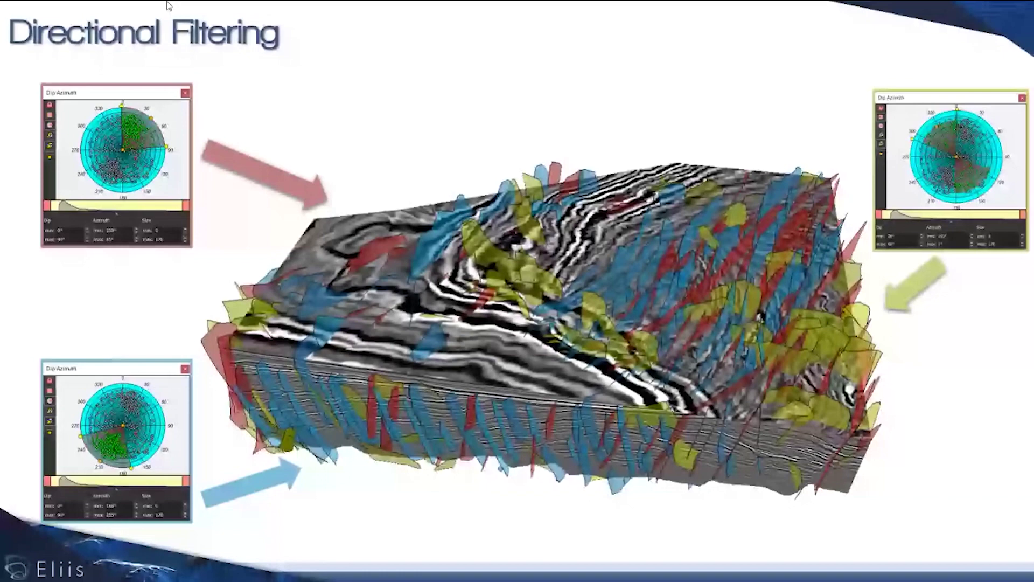
# - Advance to slide 17, 'New AFE algorithm – Fault Plane', with the PaleoScan 2020 fault image
pyautogui.press('Right')
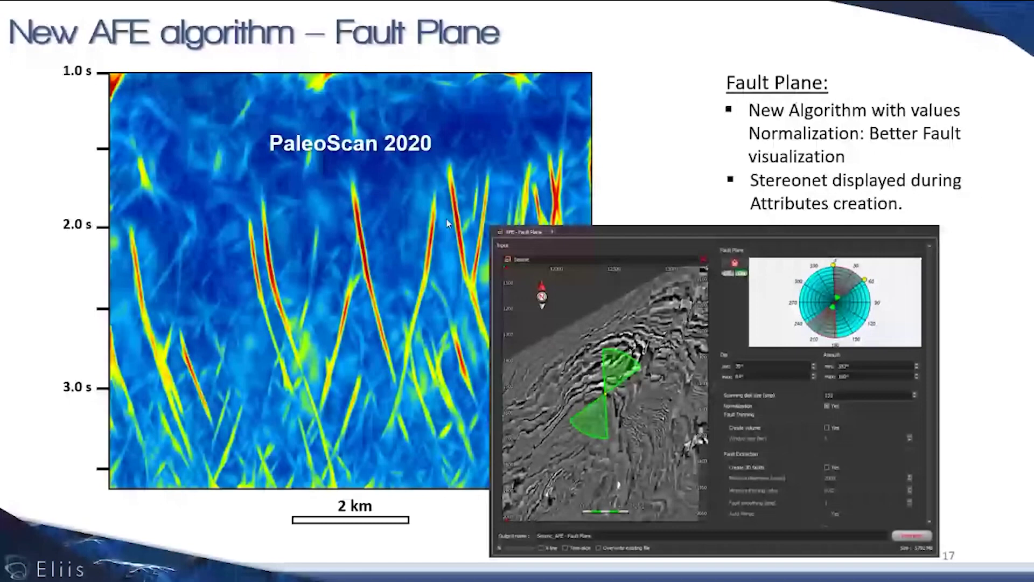
# - Show the 2019 vs 2020 Fault Thinning comparison slide and reveal the 2020 result with notes
pyautogui.press('Right')
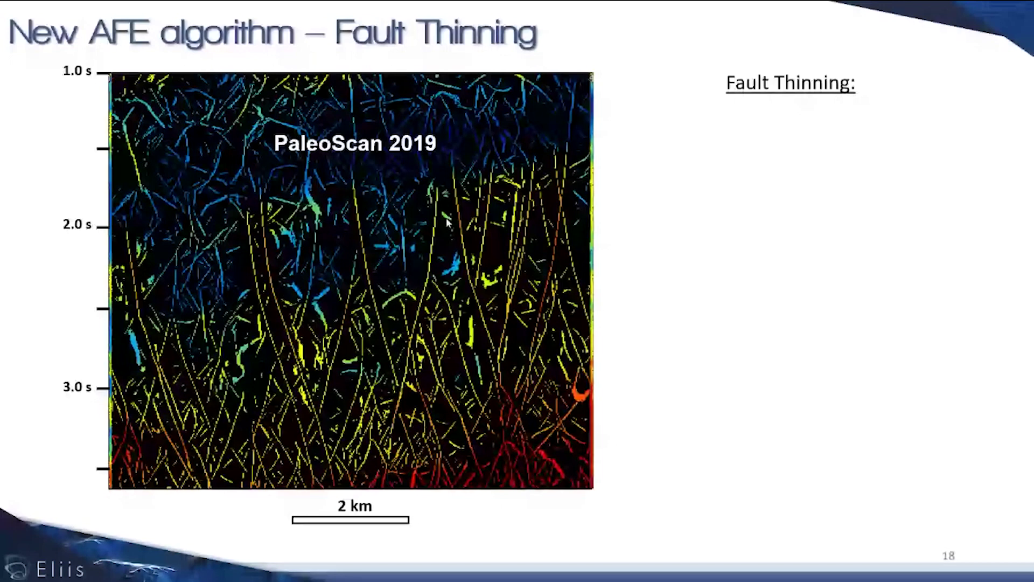
pyautogui.click(396, 151)
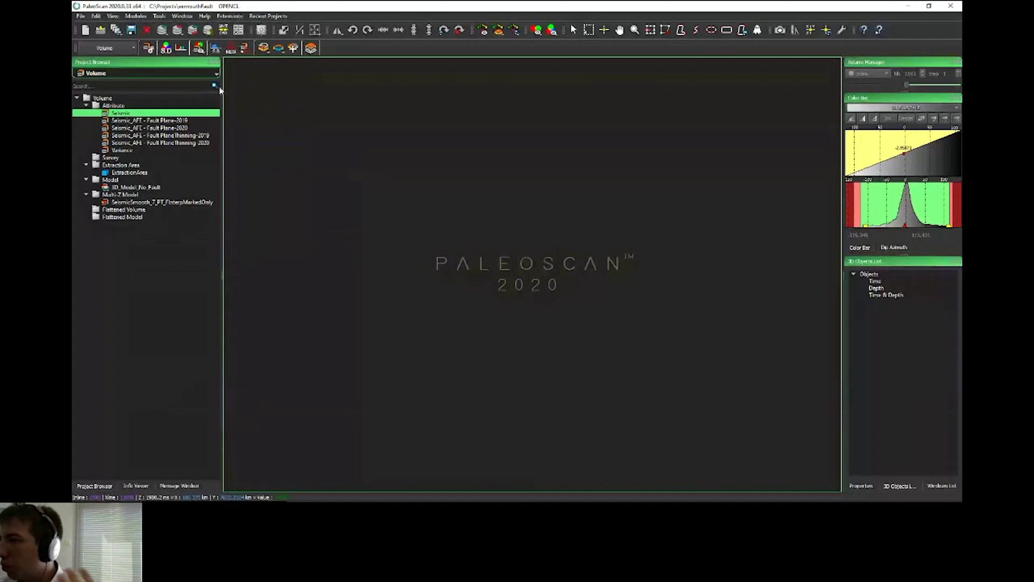
# - Select the Seismic volume and maximize the seismic inline view to fill the workspace
pyautogui.click(206, 117)
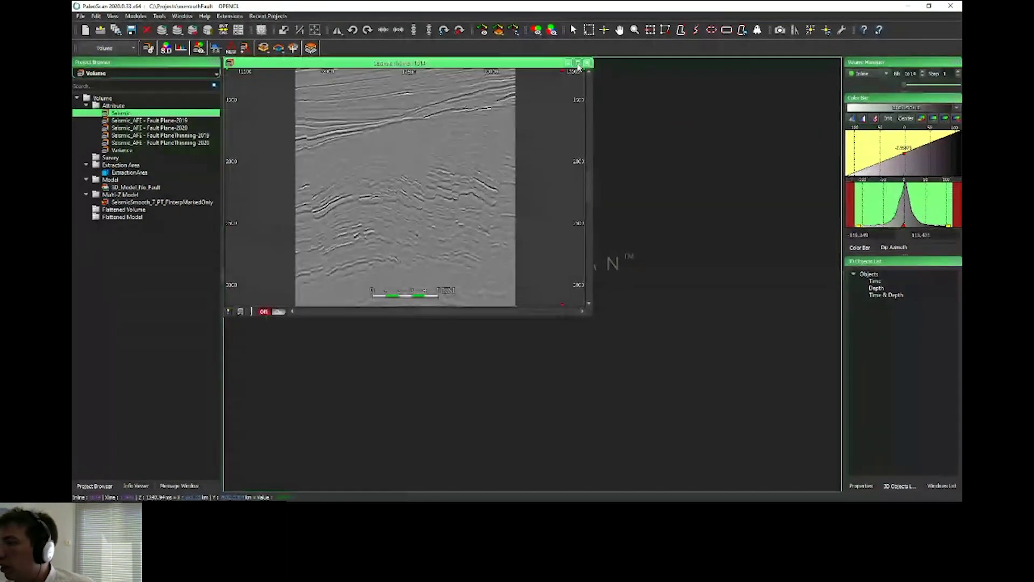
pyautogui.click(577, 63)
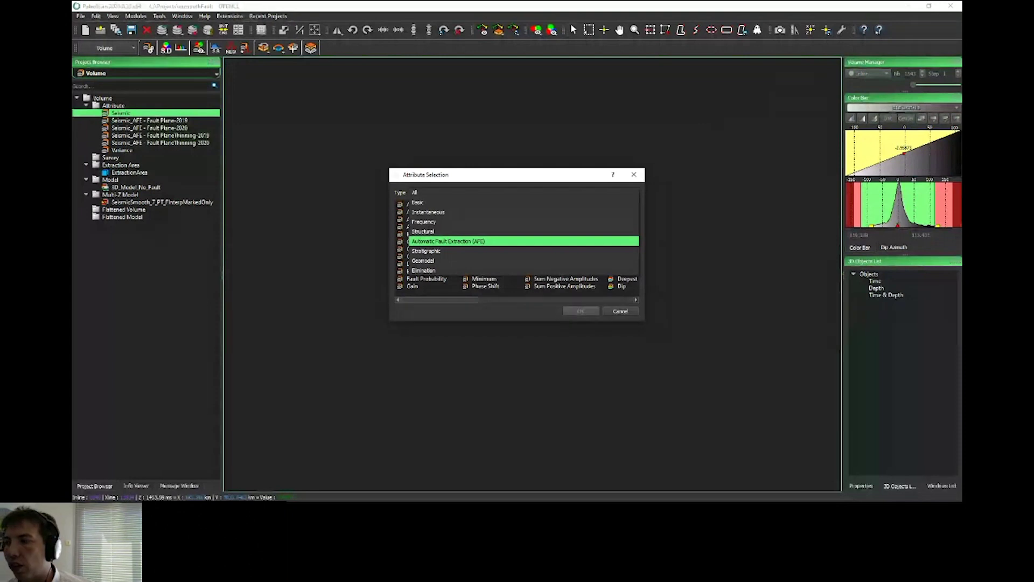
# - Choose the Automatic Fault Extraction (AFE) category, pick AFE - Fault Plane, and confirm
pyautogui.press('Return')
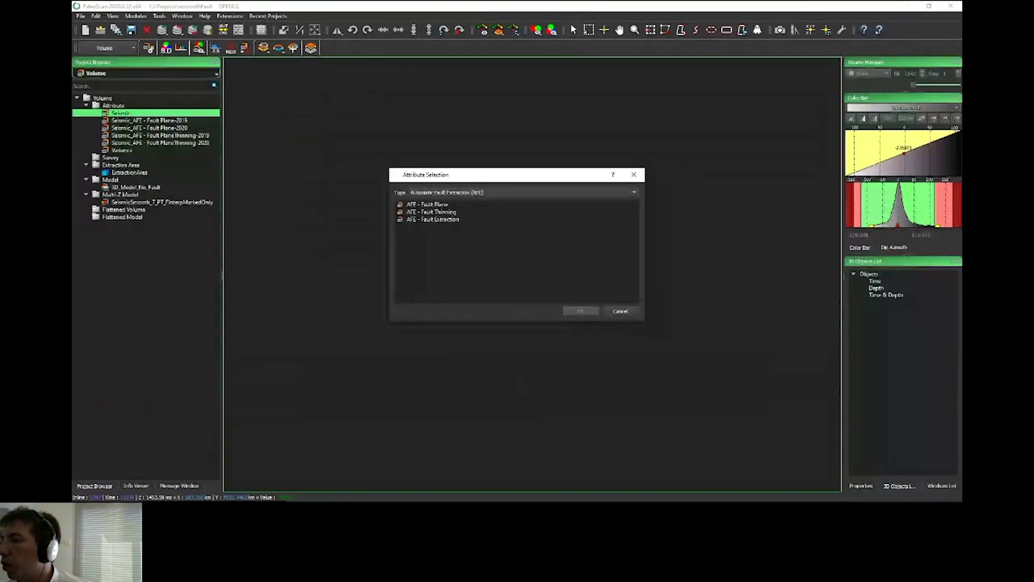
pyautogui.click(427, 205)
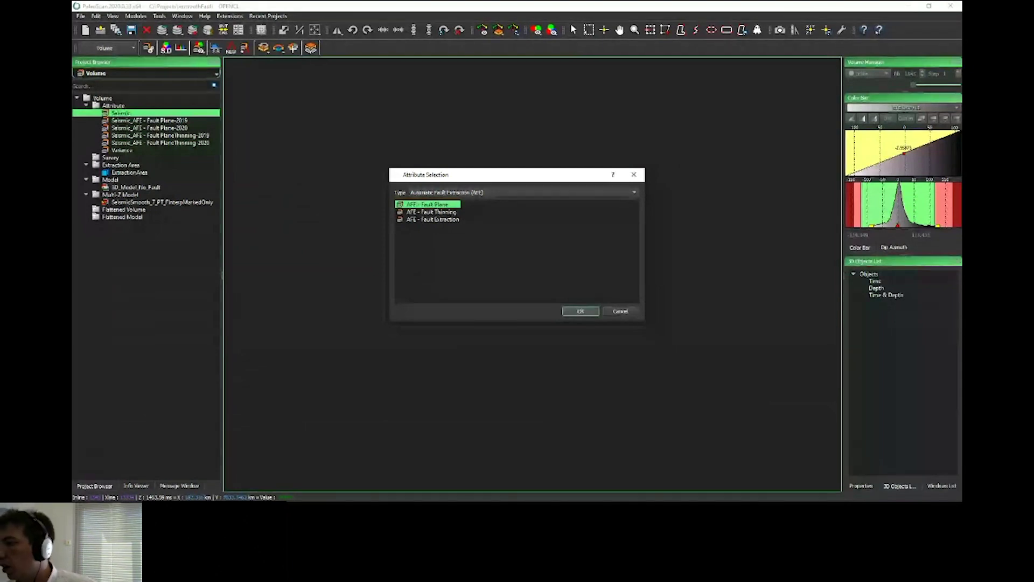
pyautogui.click(574, 311)
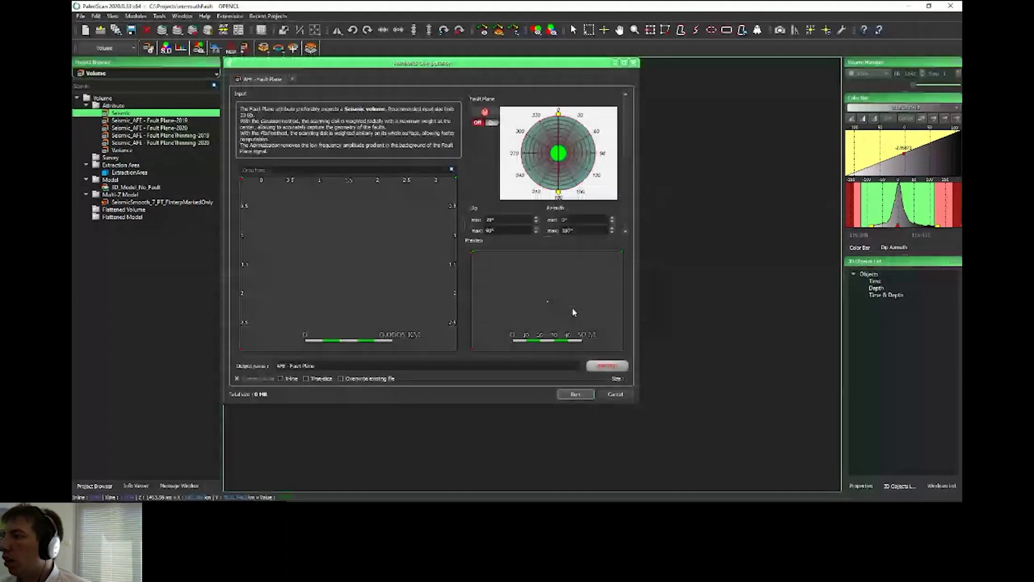
# - Maximize the computation window, adjust the fault azimuth range, try Variance, then restore Seismic as input
pyautogui.click(624, 62)
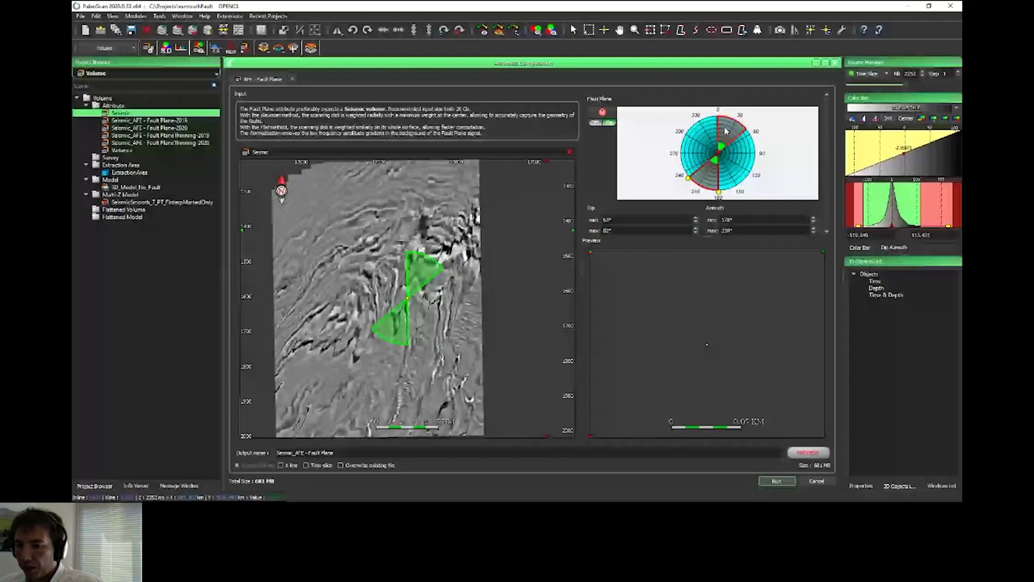
pyautogui.moveTo(725, 131); pyautogui.dragTo(722, 131)
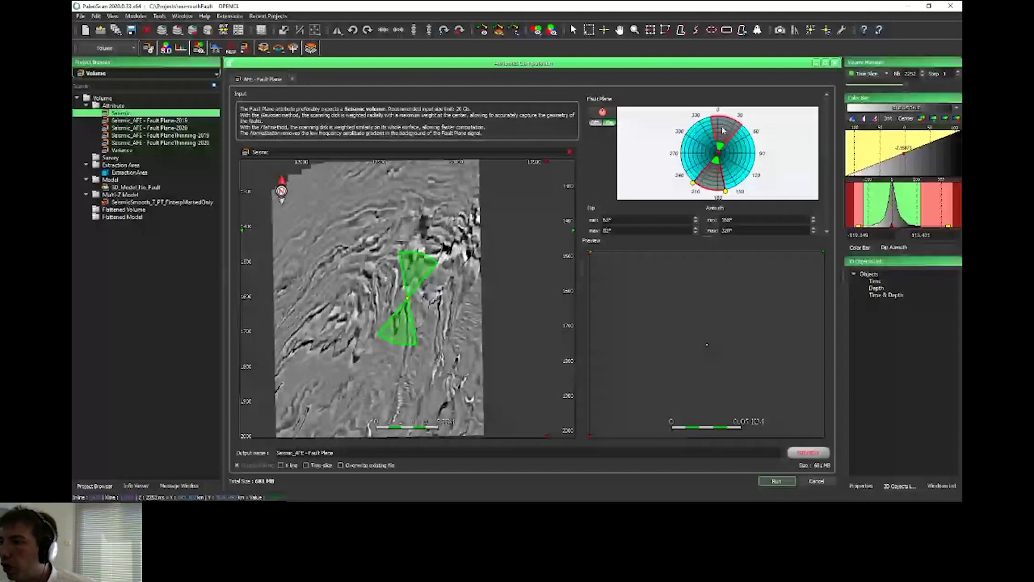
pyautogui.click(123, 151)
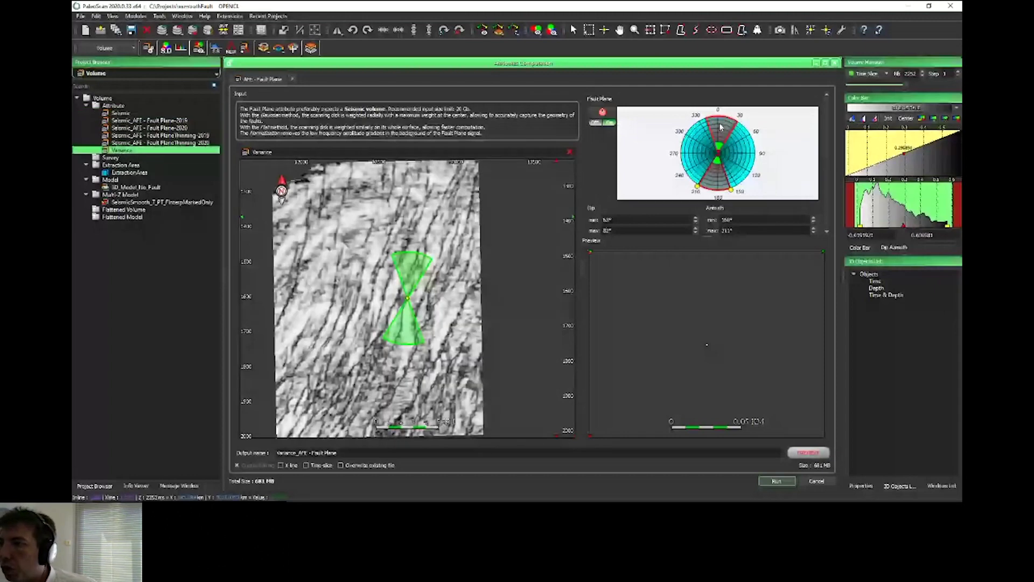
pyautogui.moveTo(121, 113); pyautogui.dragTo(291, 153)
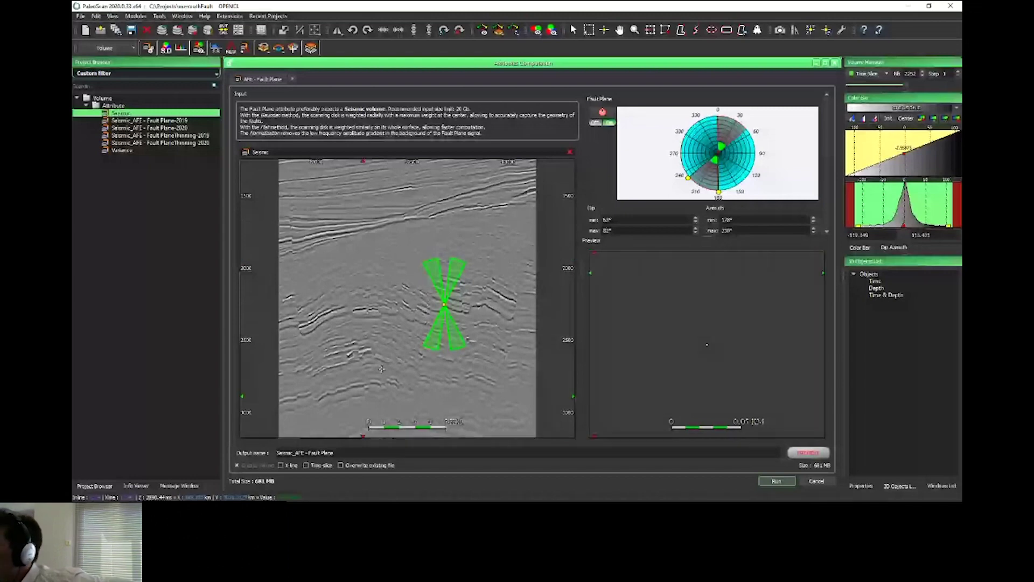
# - Run a Fault Plane preview on the boxed area of the seismic section
pyautogui.click(344, 423)
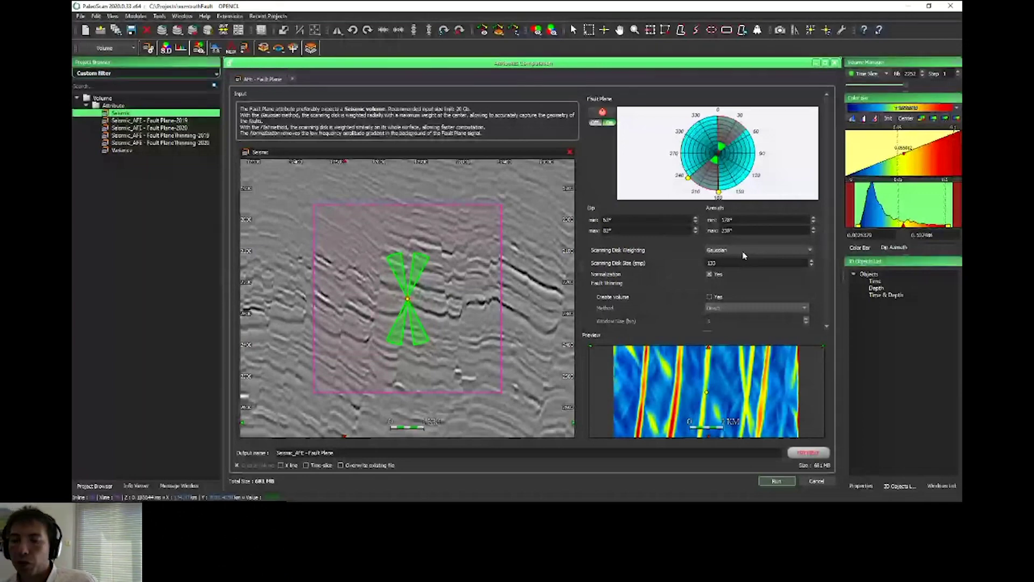
pyautogui.click(742, 255)
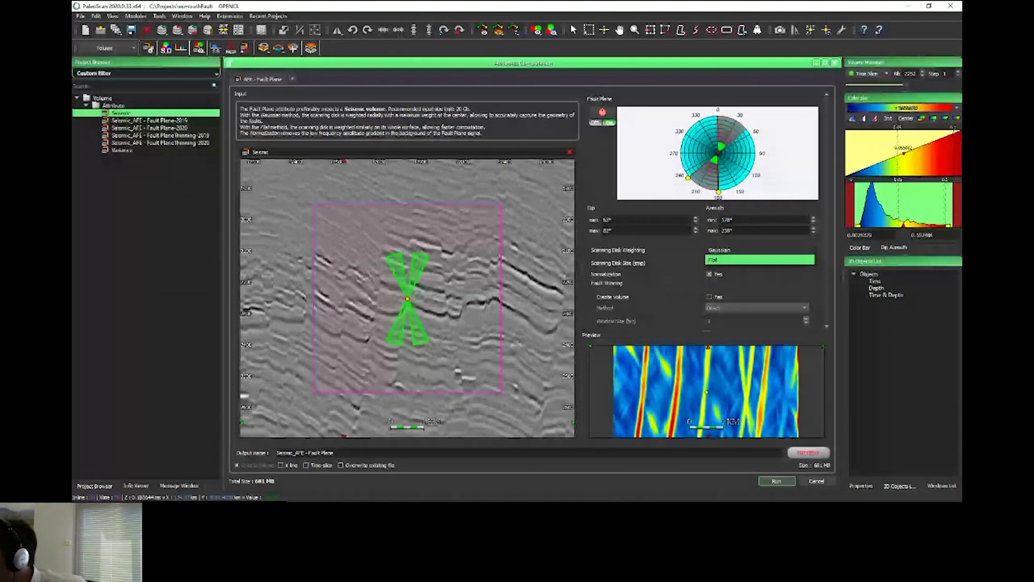
pyautogui.click(659, 268)
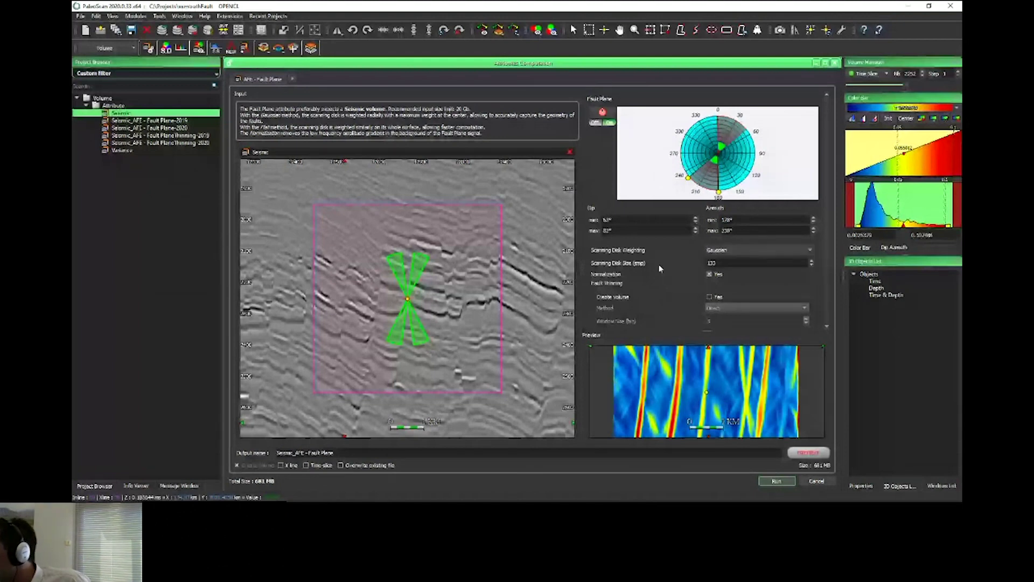
pyautogui.scroll(-2, 661, 267)
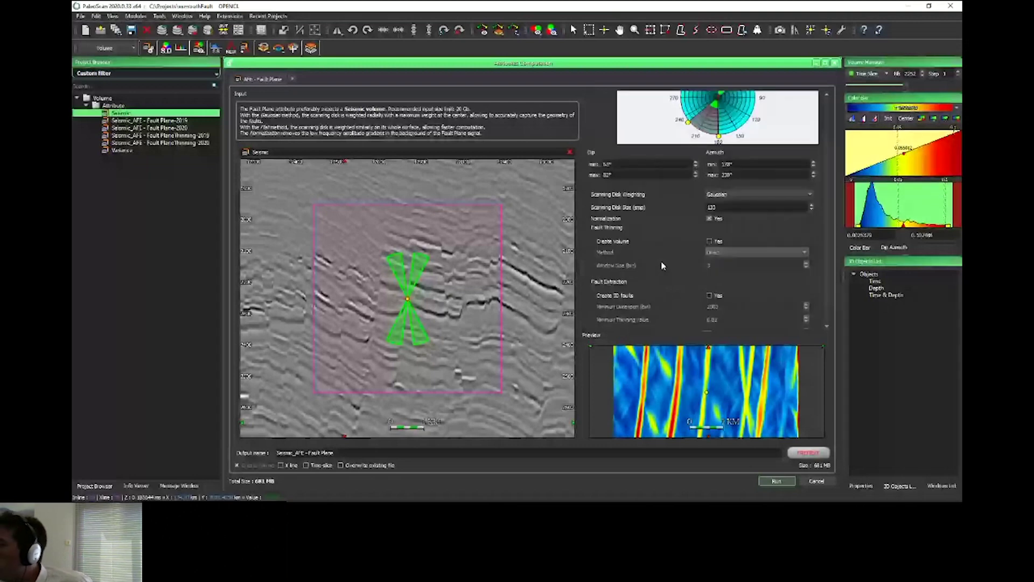
# - Enable a thinned fault volume output with the Direct thinning method, then finish reviewing parameters
pyautogui.scroll(-1, 662, 266)
pyautogui.click(709, 212)
pyautogui.click(756, 226)
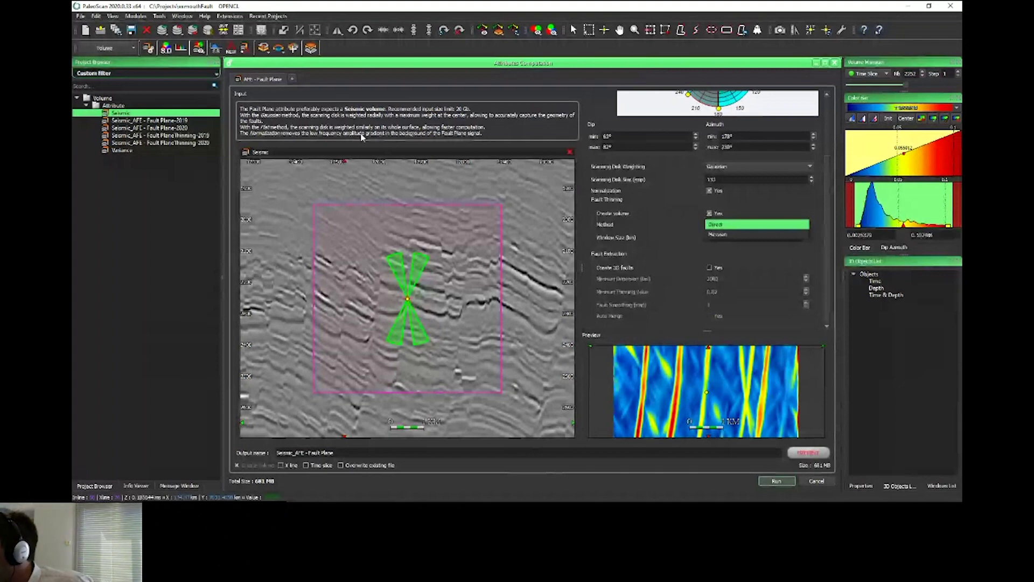
pyautogui.click(644, 228)
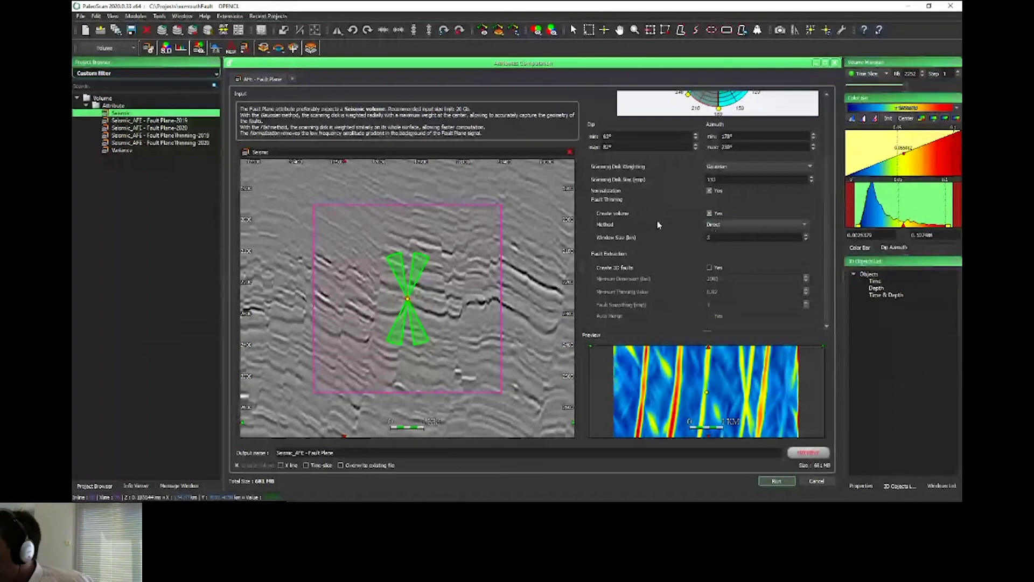
pyautogui.scroll(-1, 711, 317)
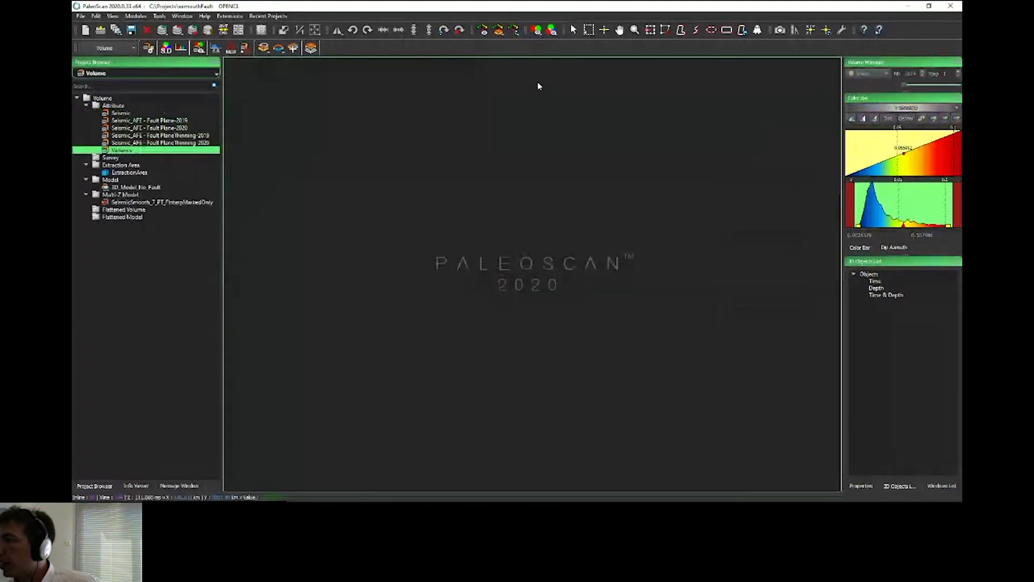
# - Open a maximized two-channel blending view with Seismic and Seismic_AFE - Fault Plane-2019 loaded
pyautogui.click(537, 30)
pyautogui.click(545, 43)
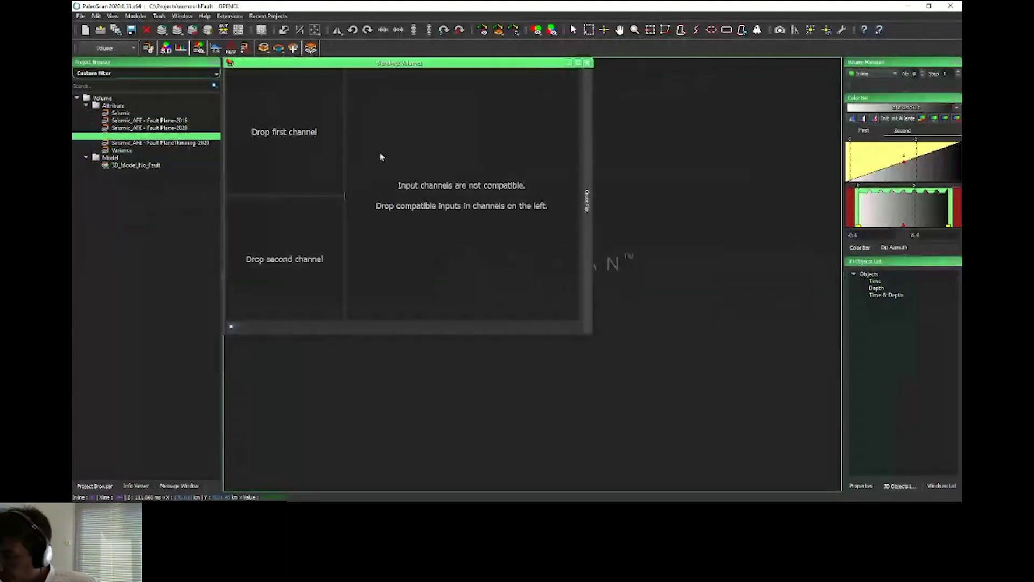
pyautogui.click(578, 63)
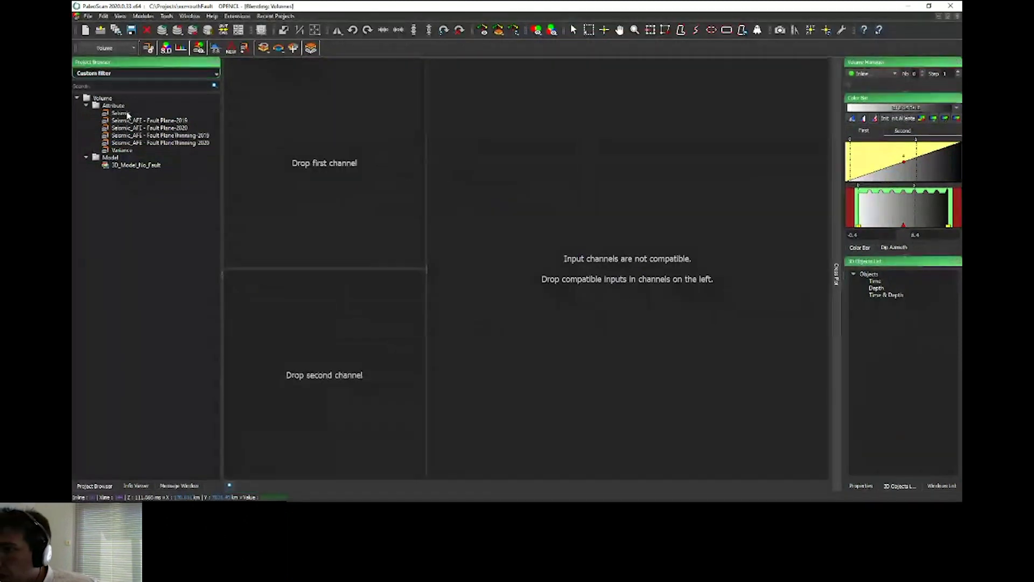
pyautogui.moveTo(121, 112); pyautogui.dragTo(299, 131)
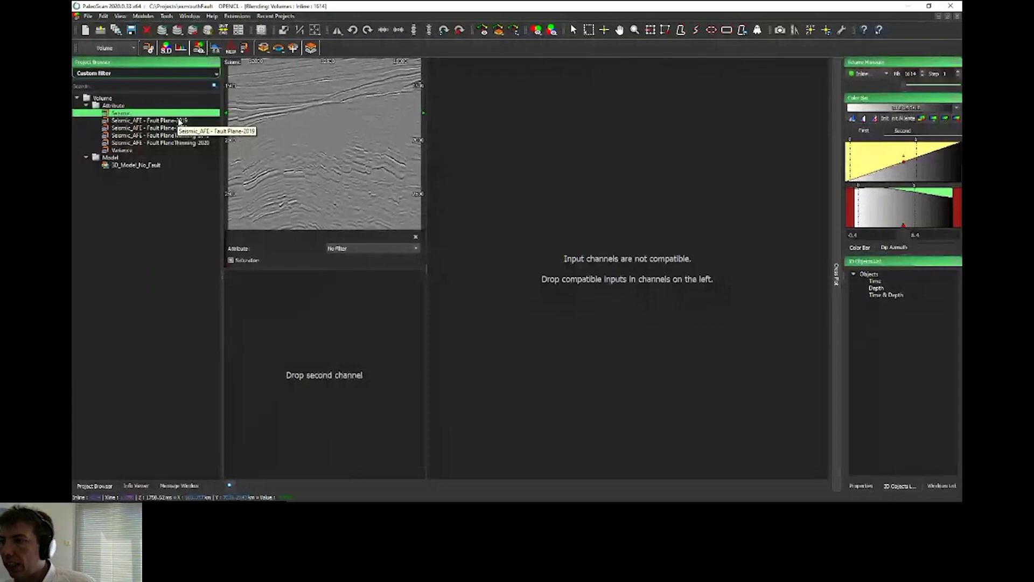
pyautogui.moveTo(180, 120); pyautogui.dragTo(344, 348)
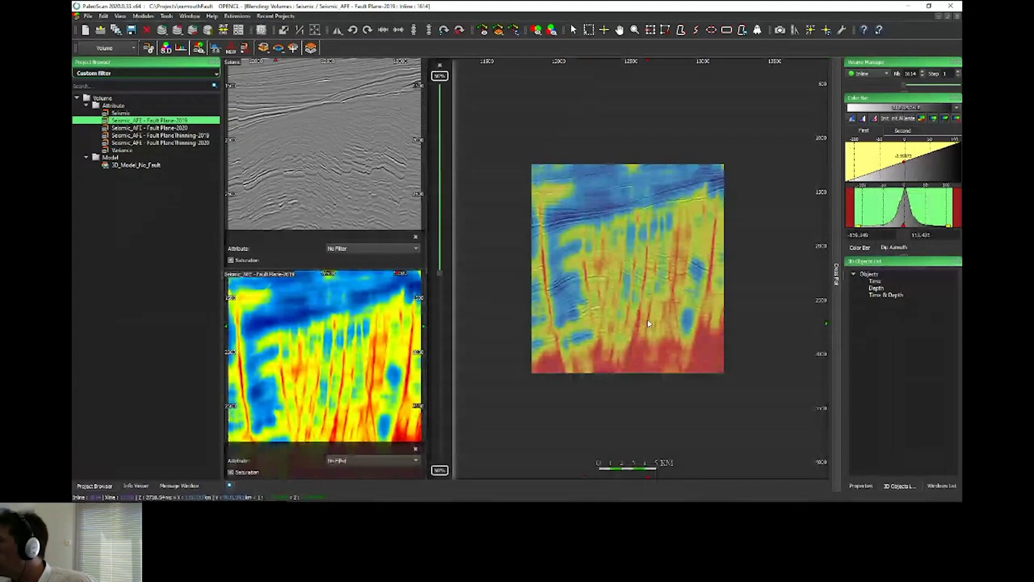
pyautogui.click(867, 73)
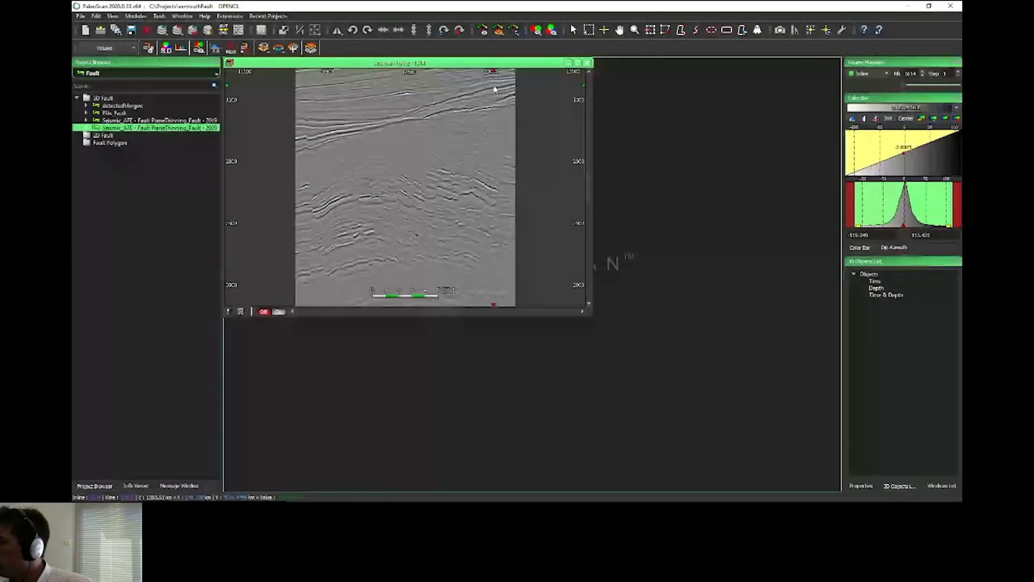
# - Maximize inline 1614, overlay the 2019 fault set, centre the faulted area, and add the 2020 set
pyautogui.click(577, 62)
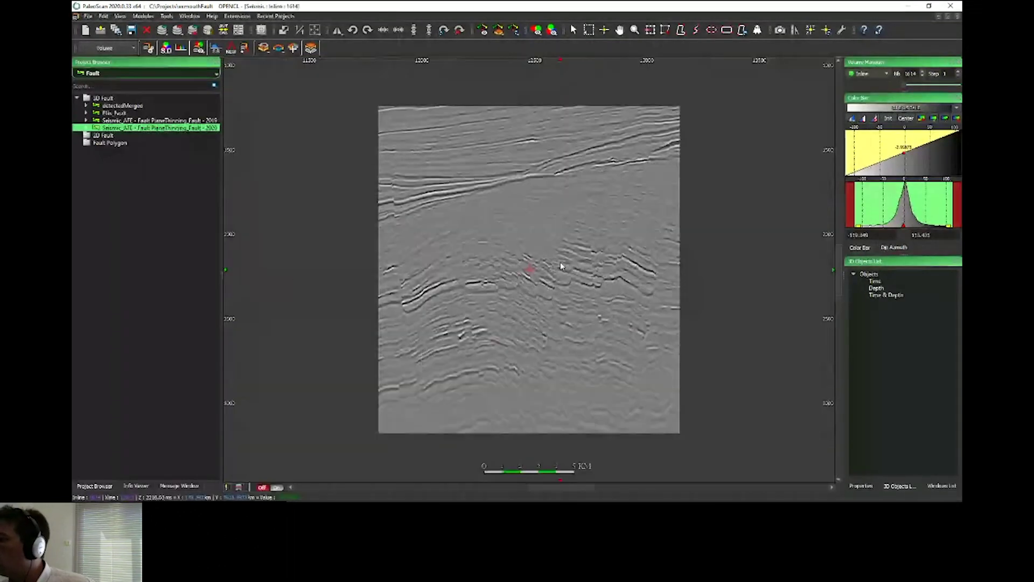
pyautogui.scroll(3, 560, 262)
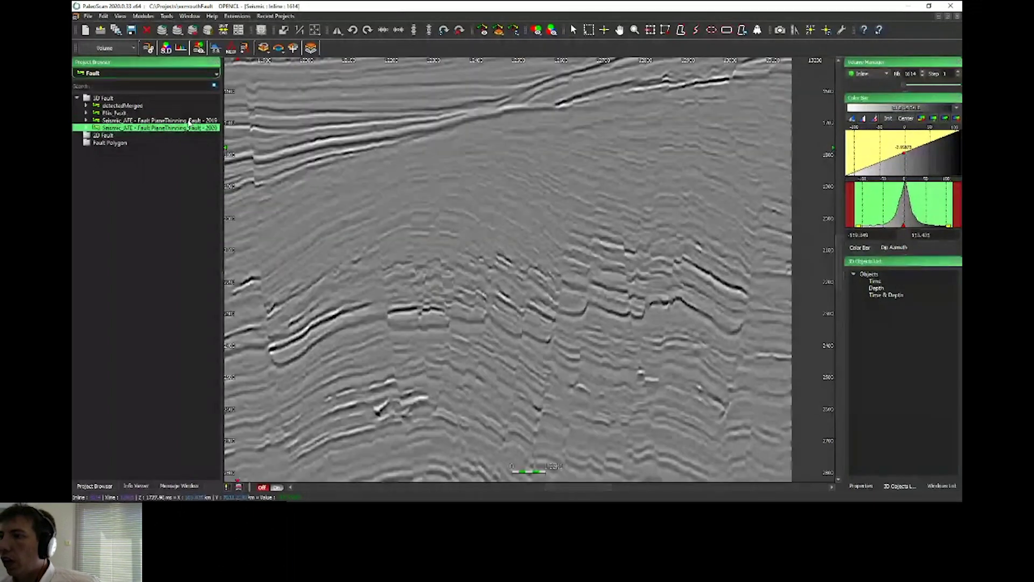
pyautogui.moveTo(156, 120); pyautogui.dragTo(533, 268)
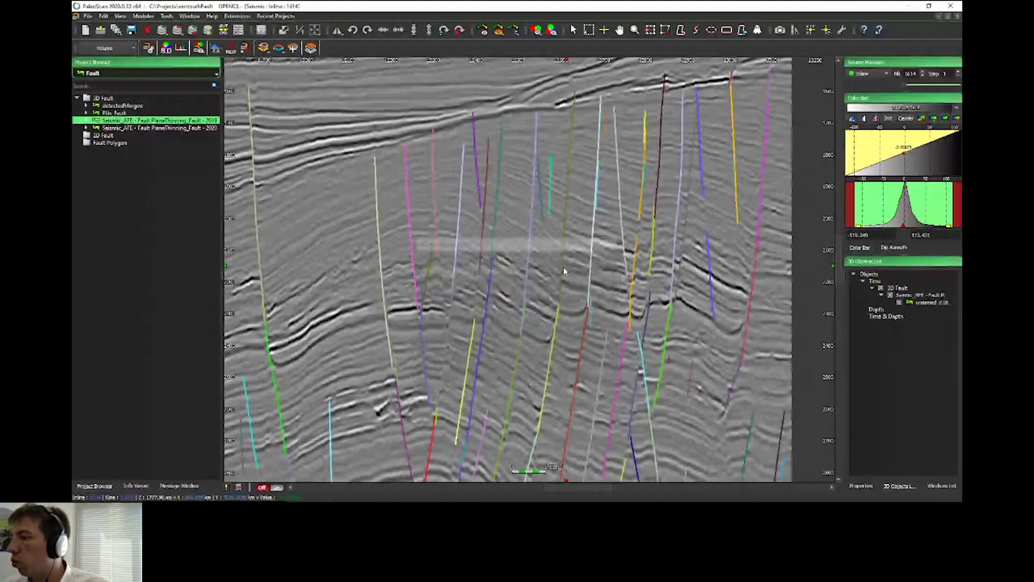
pyautogui.scroll(-3, 564, 271)
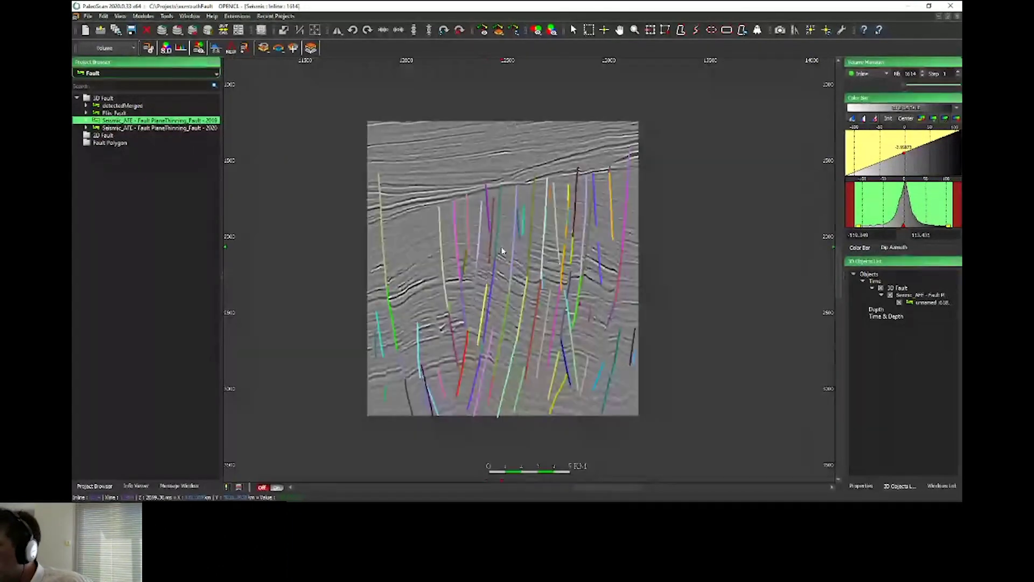
pyautogui.scroll(2, 502, 251)
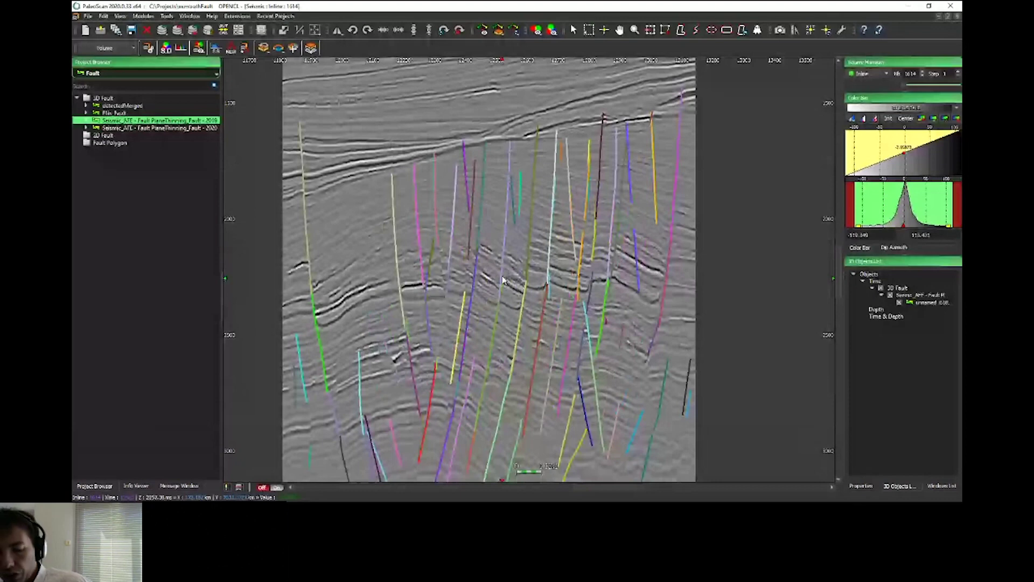
pyautogui.moveTo(502, 280); pyautogui.dragTo(548, 308)
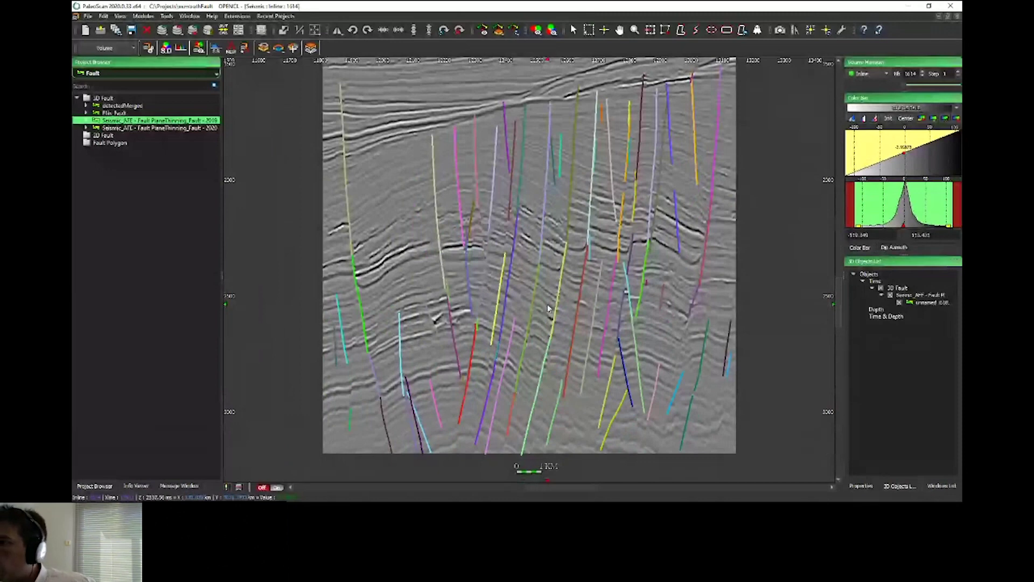
pyautogui.click(194, 127)
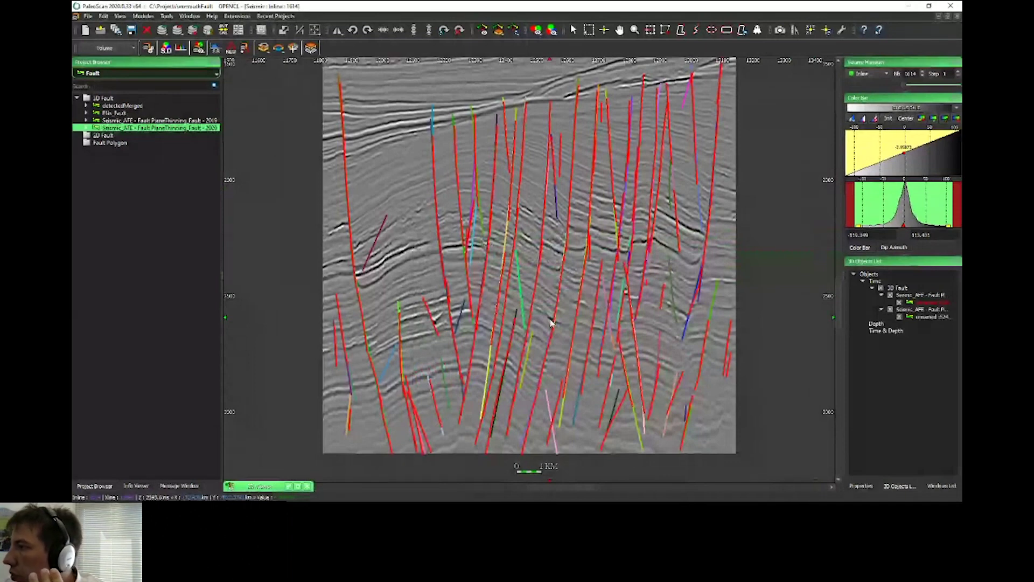
# - Uncheck the 2020 faults in the 3D Objects List, leaving the 2019 sticks, and widen the right dock
pyautogui.click(890, 295)
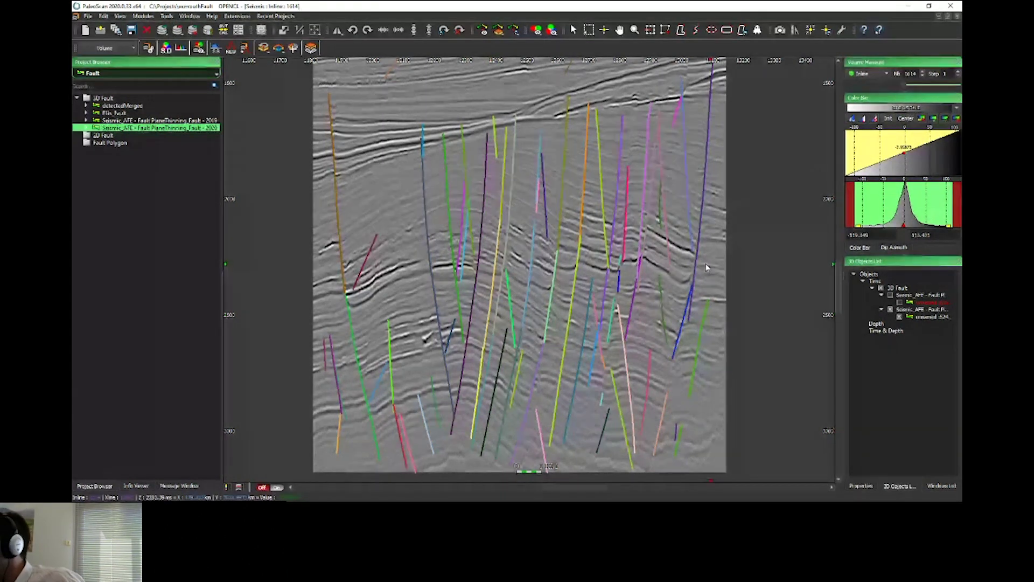
pyautogui.moveTo(842, 276); pyautogui.dragTo(756, 279)
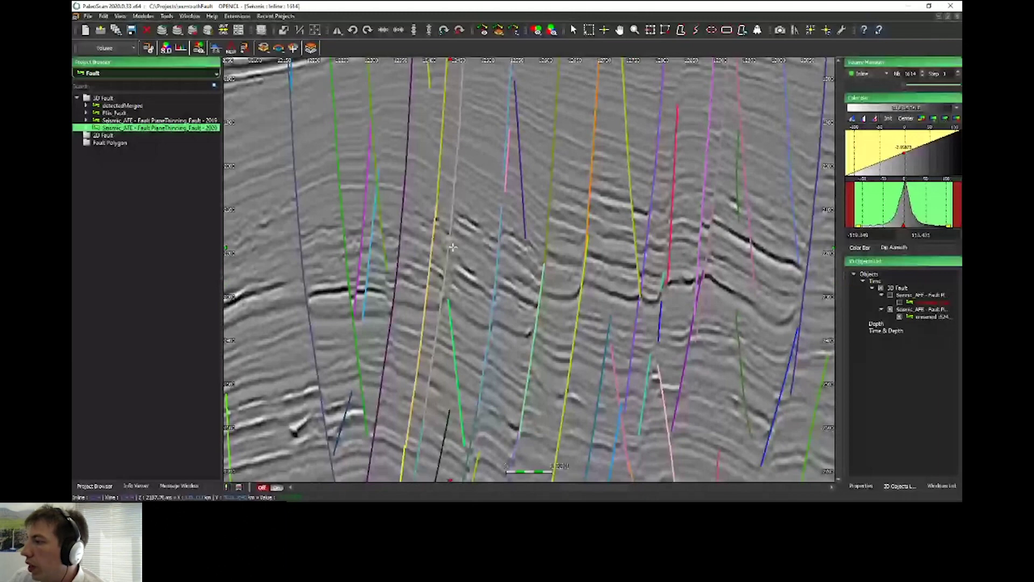
# - Create a seismic ghost on inline 1614 and shift it up-left across the fault
pyautogui.moveTo(513, 311); pyautogui.dragTo(546, 321)
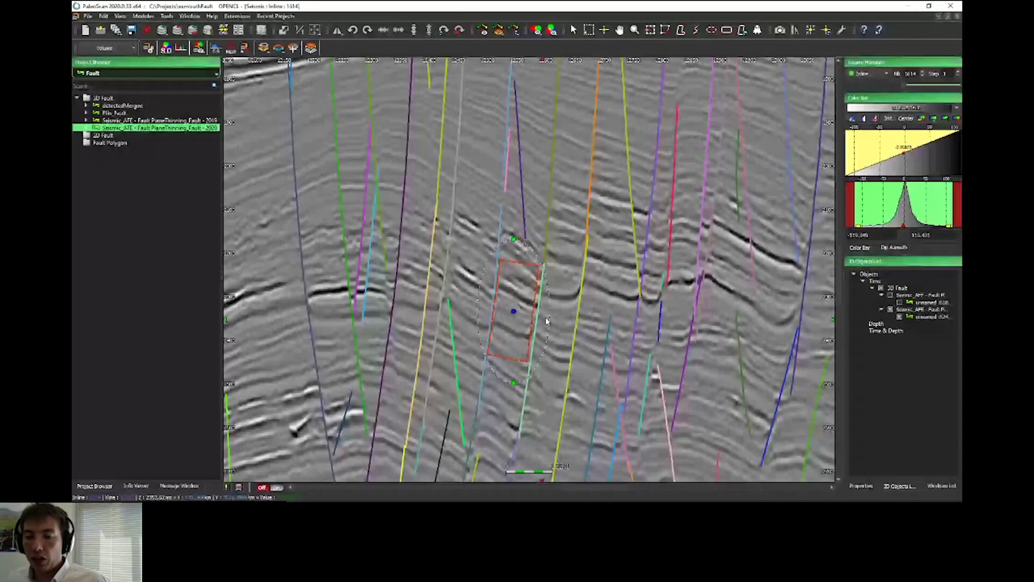
pyautogui.moveTo(546, 321); pyautogui.dragTo(473, 299)
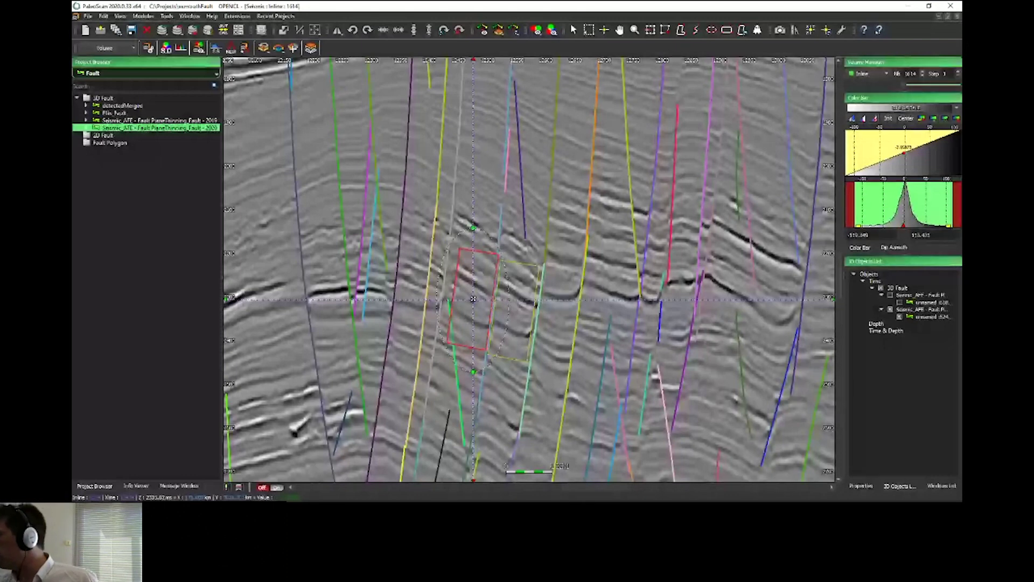
# - Enable Correlation value in the ghost's Properties, then deselect it to view the result
pyautogui.click(473, 298)
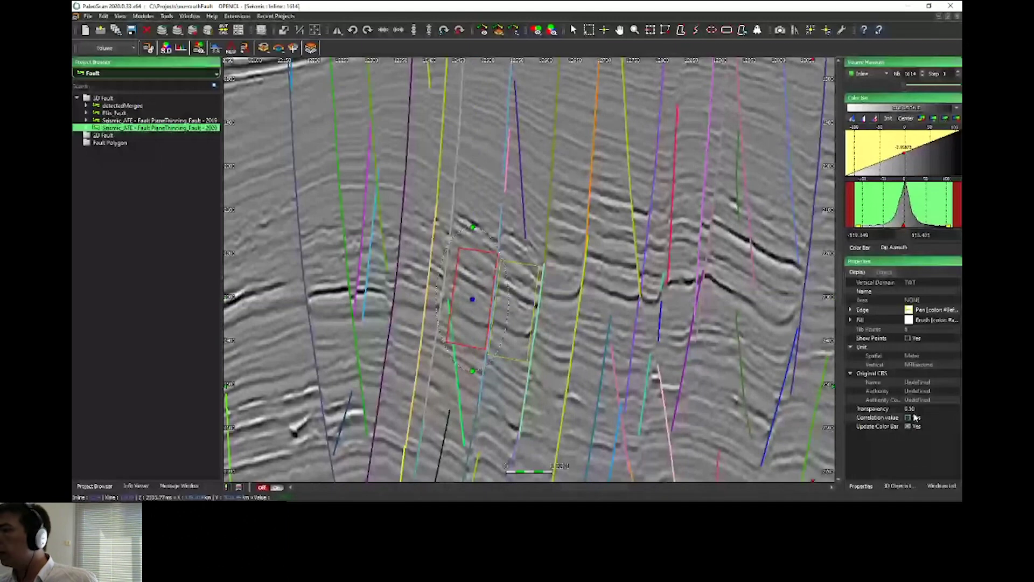
pyautogui.click(908, 417)
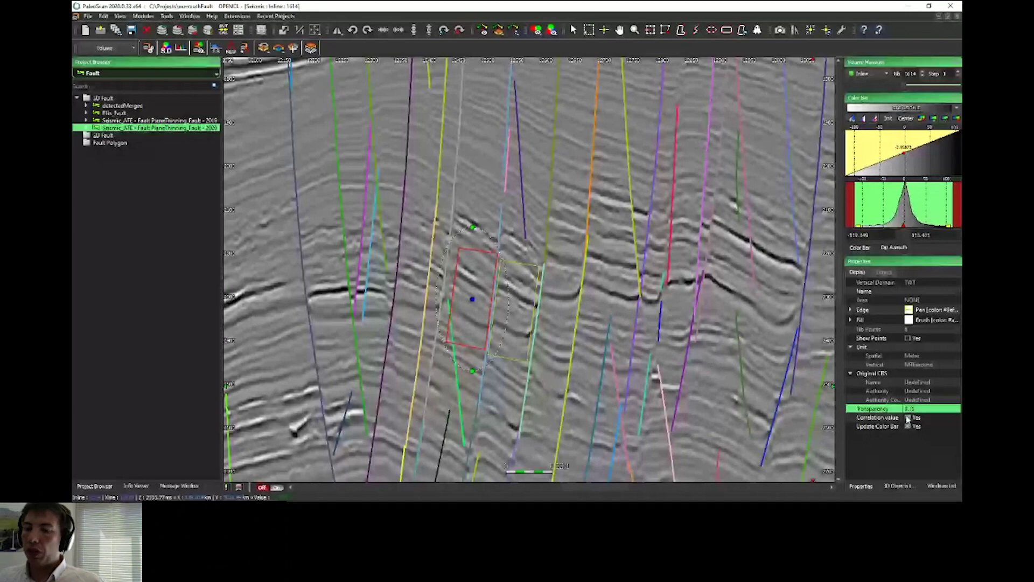
pyautogui.click(473, 302)
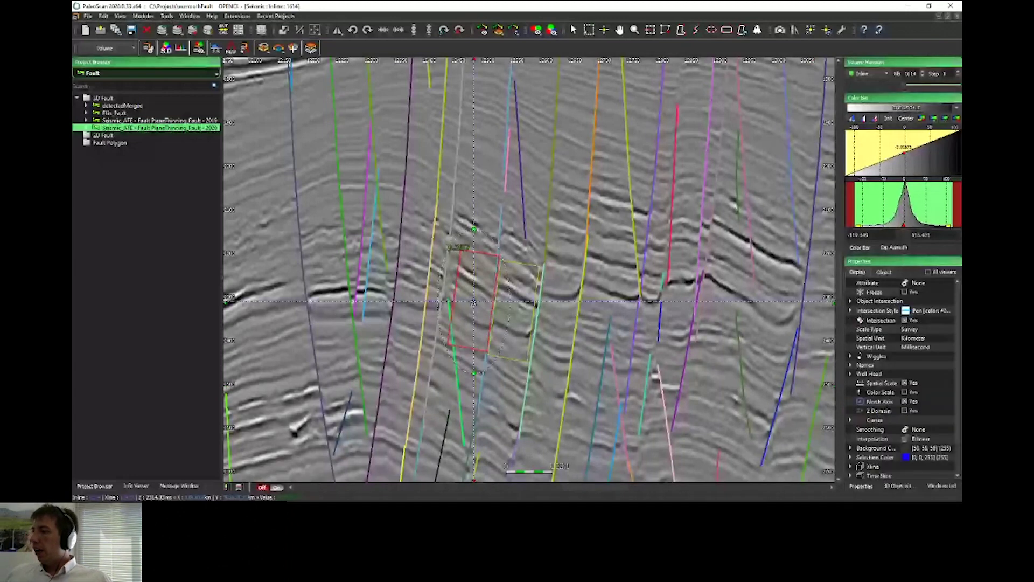